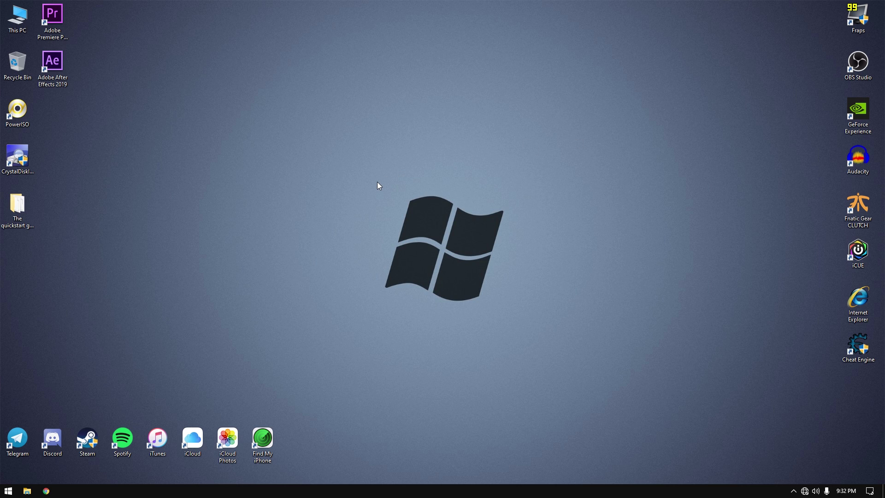
# Move the Fraps, OBS Studio and GeForce Experience shortcuts together to the empty area near the centre of the desktop.
pyautogui.moveTo(785, 17); pyautogui.dragTo(879, 135)
pyautogui.moveTo(862, 82); pyautogui.dragTo(582, 270)
pyautogui.click(634, 209)
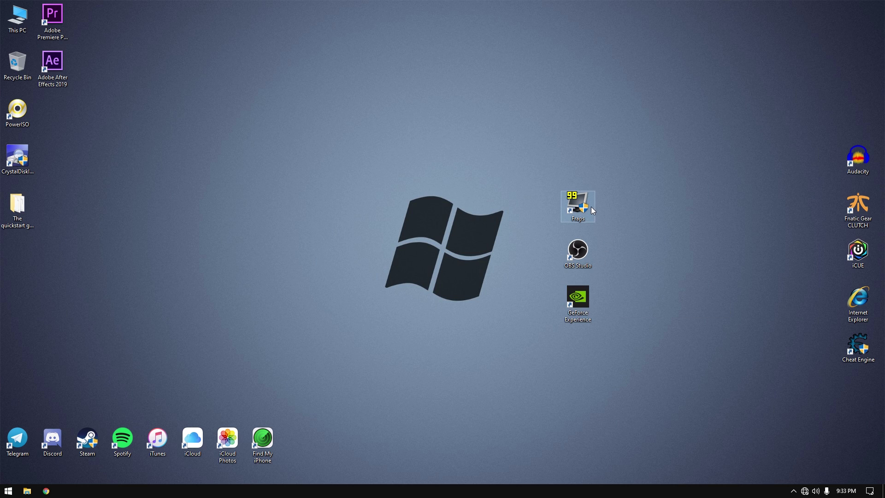
# Open Fraps to review its general, FPS and movie capture settings, and close it again.
pyautogui.doubleClick(583, 198)
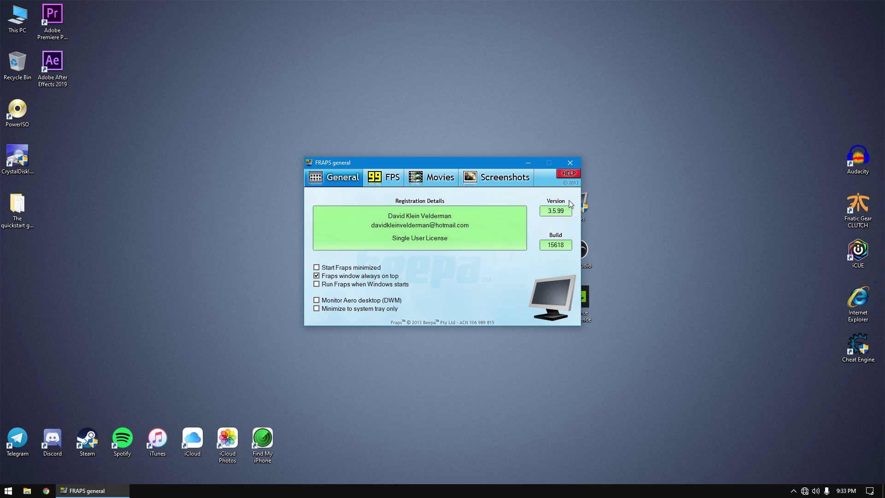
pyautogui.click(422, 182)
pyautogui.click(396, 183)
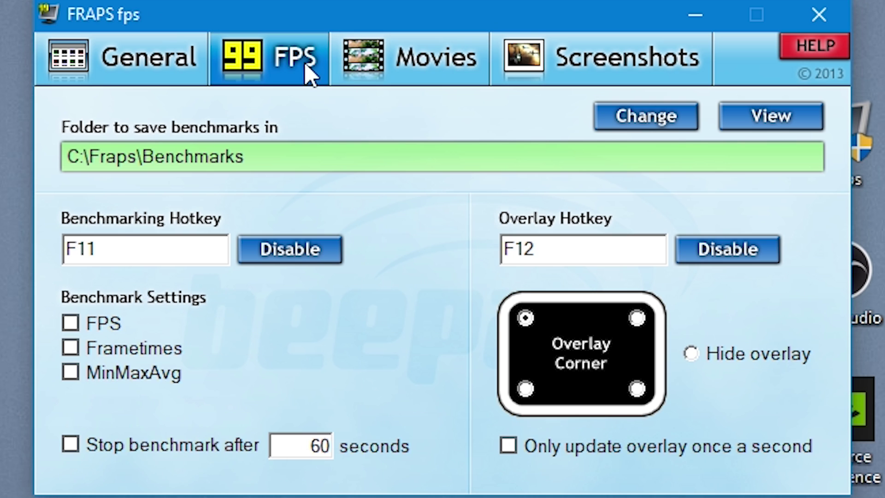
pyautogui.click(111, 79)
pyautogui.click(246, 79)
pyautogui.click(406, 76)
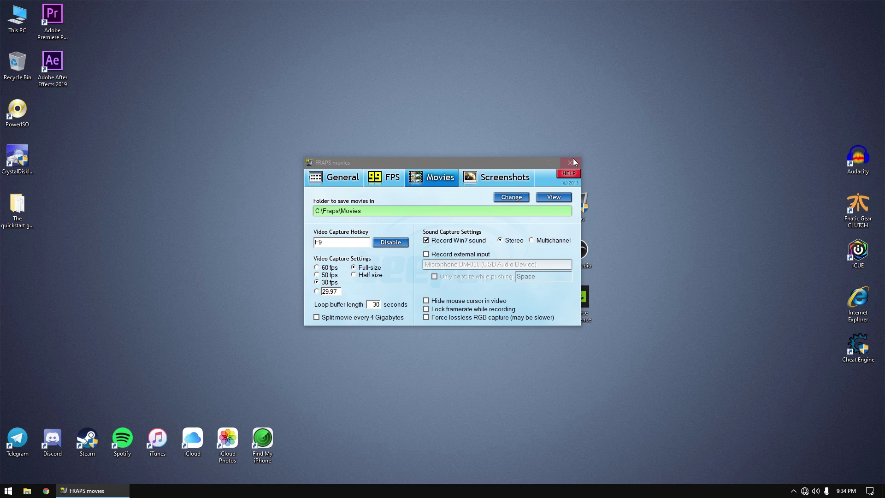
pyautogui.click(821, 12)
pyautogui.click(469, 282)
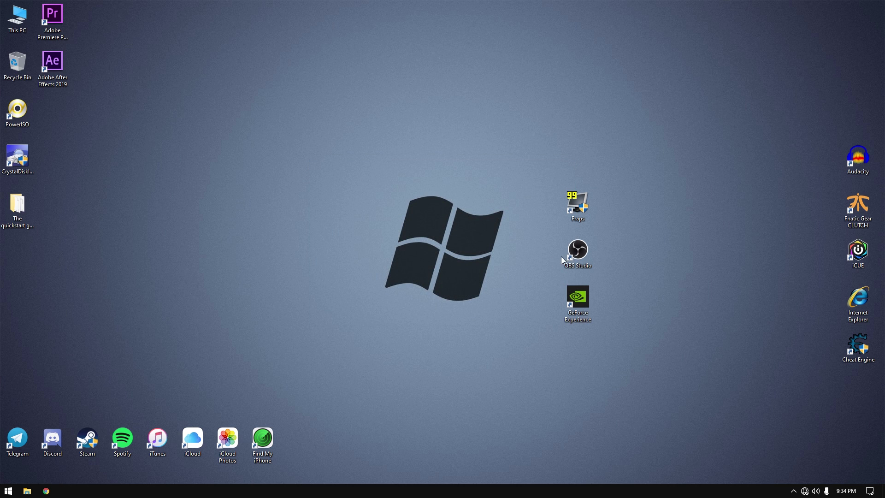
# Open OBS Studio to view the Record scene's display capture preview, and close it again.
pyautogui.doubleClick(582, 250)
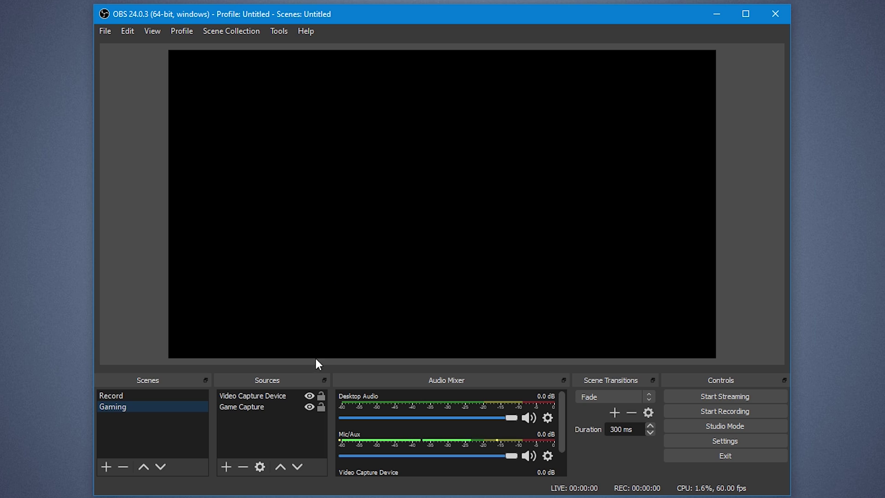
pyautogui.click(157, 397)
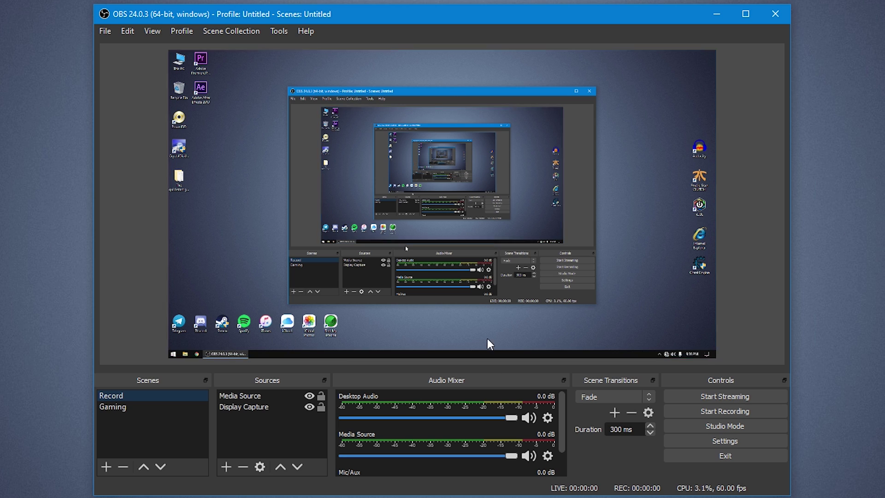
pyautogui.click(107, 31)
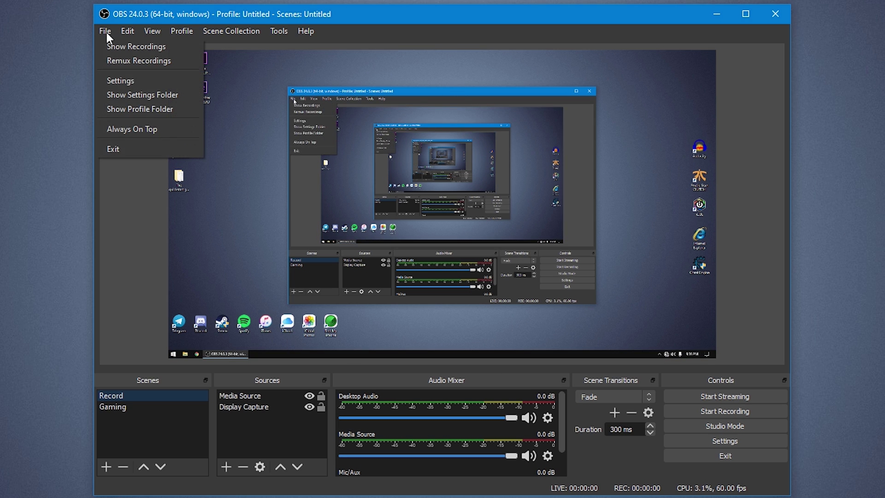
pyautogui.click(395, 151)
pyautogui.click(146, 162)
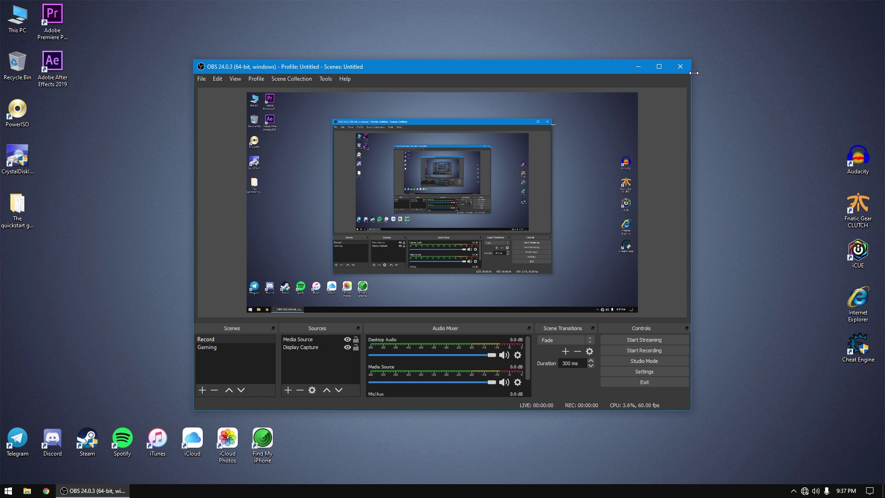
pyautogui.click(687, 68)
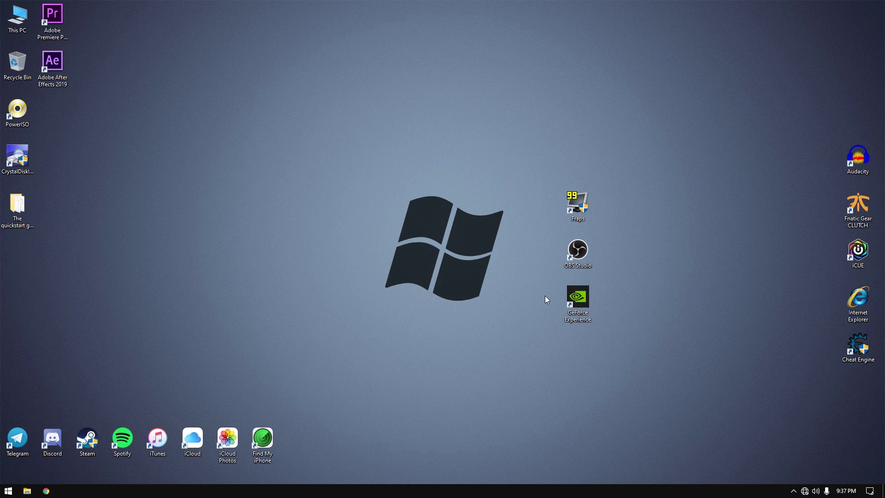
# Open GeForce Experience to view its games library, and close it again.
pyautogui.click(579, 308)
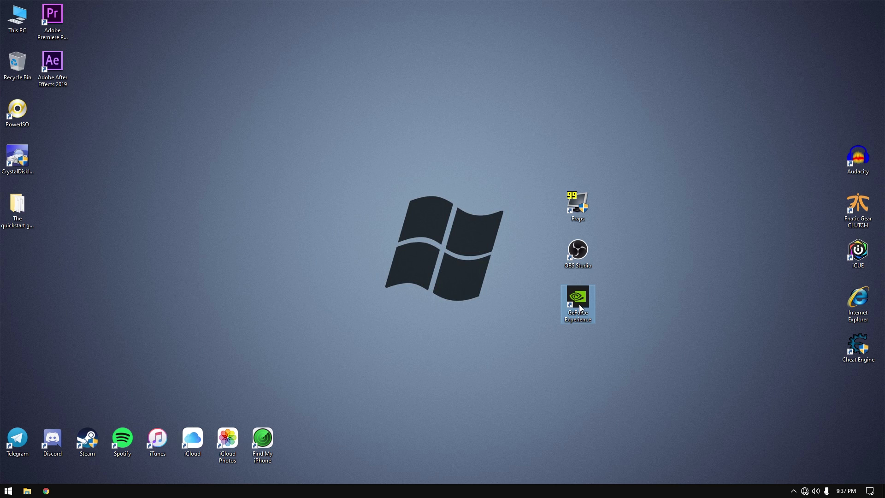
pyautogui.doubleClick(580, 308)
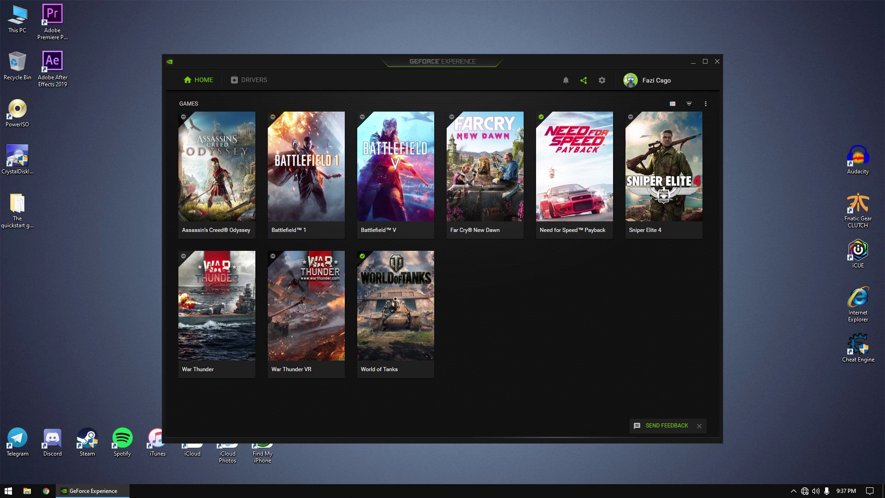
pyautogui.moveTo(632, 184)
pyautogui.click(717, 61)
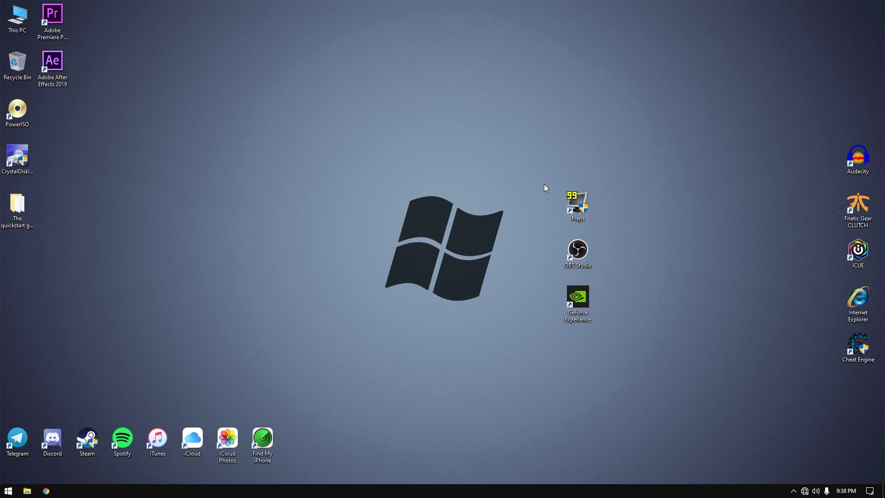
pyautogui.moveTo(533, 152); pyautogui.dragTo(627, 359)
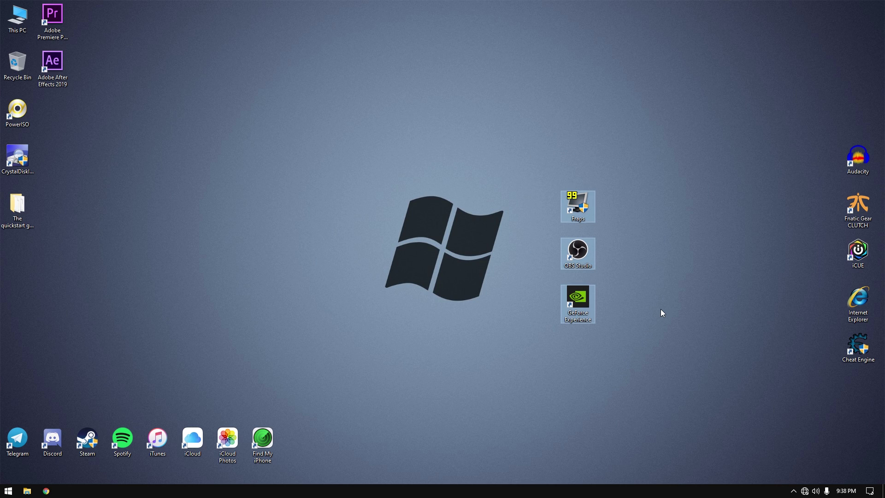
pyautogui.click(657, 300)
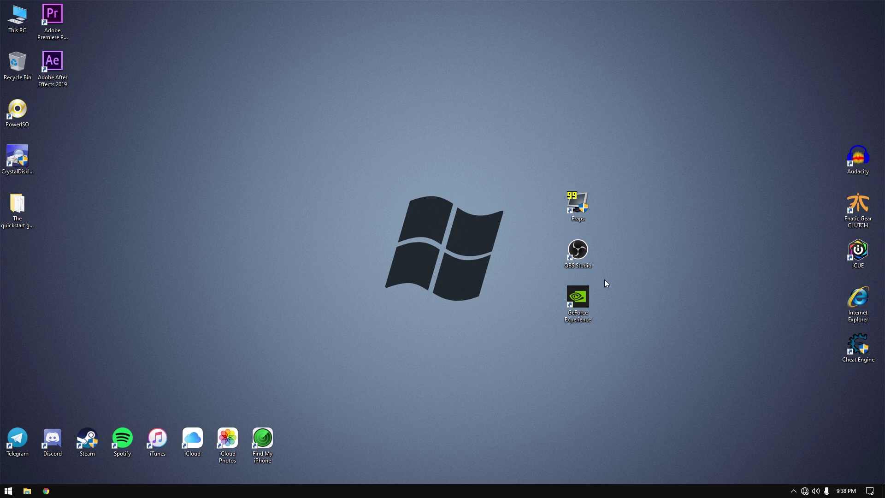
pyautogui.moveTo(550, 175); pyautogui.dragTo(542, 324)
pyautogui.click(658, 298)
pyautogui.moveTo(554, 234); pyautogui.dragTo(608, 273)
pyautogui.click(540, 236)
# Open GeForce Experience and check the graphics driver information before returning to the games overview.
pyautogui.doubleClick(583, 299)
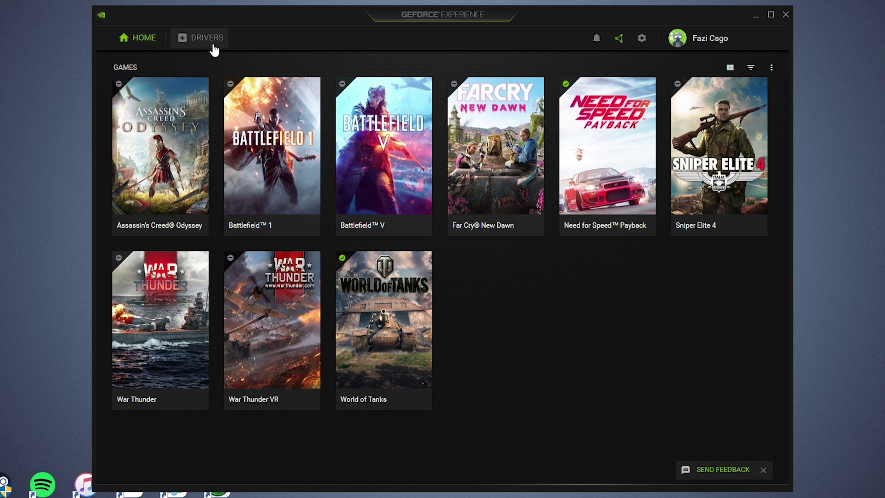
pyautogui.click(252, 80)
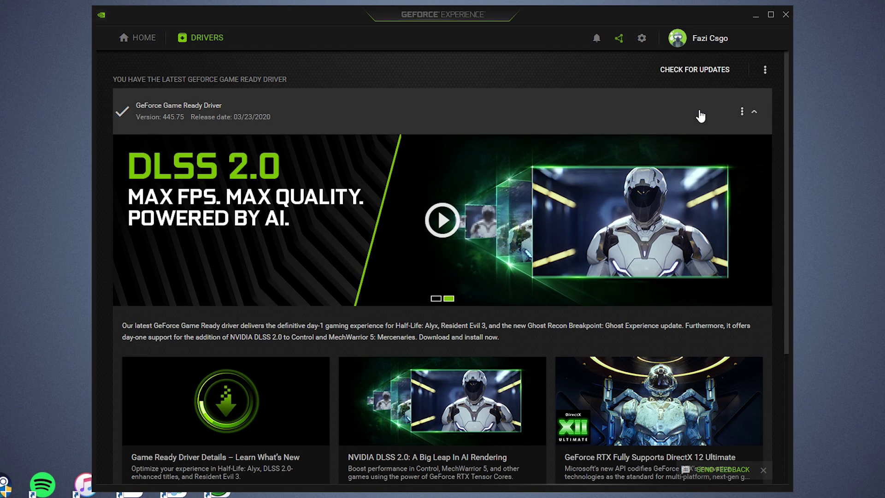
pyautogui.click(144, 38)
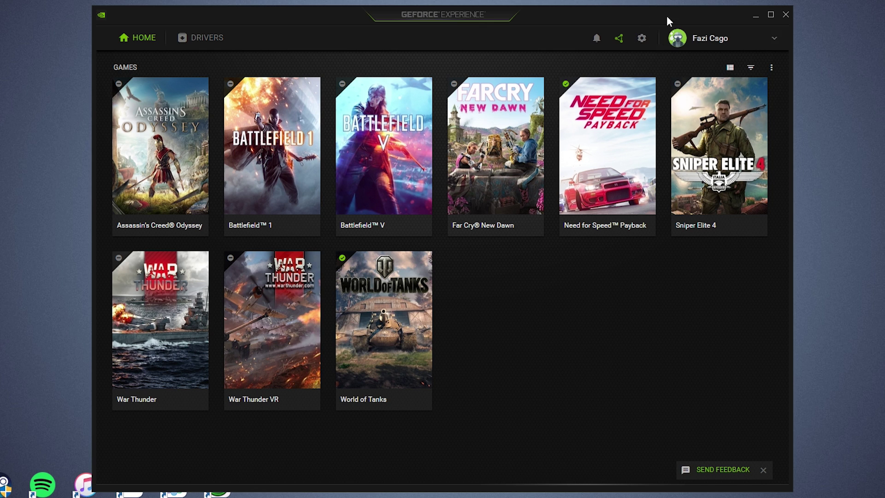
# Open the settings of the in-game overlay from the general settings.
pyautogui.click(640, 40)
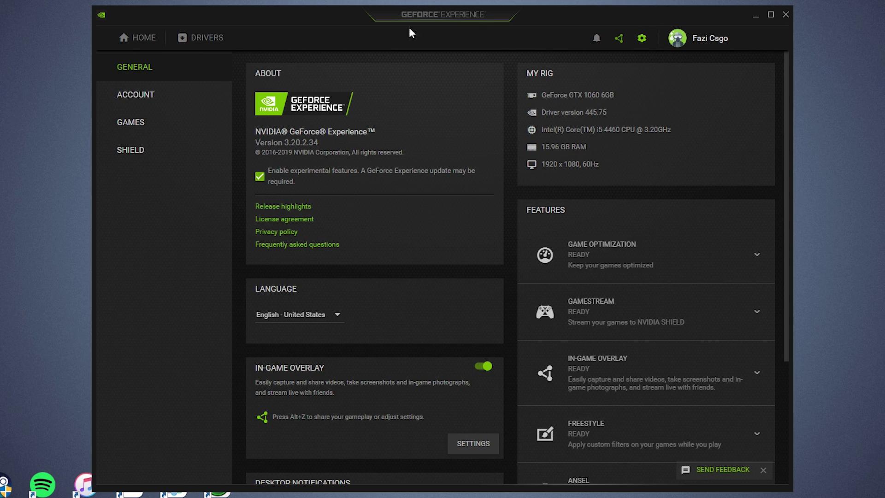
pyautogui.scroll(-3, 371, 154)
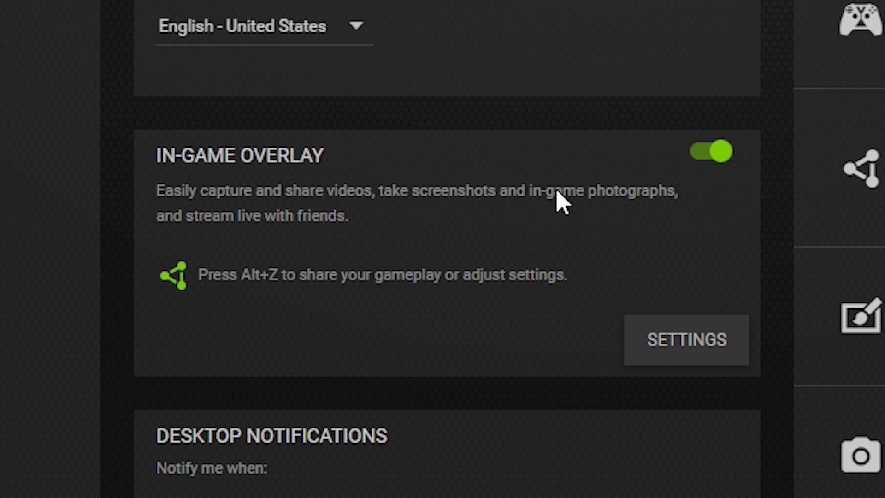
pyautogui.click(671, 338)
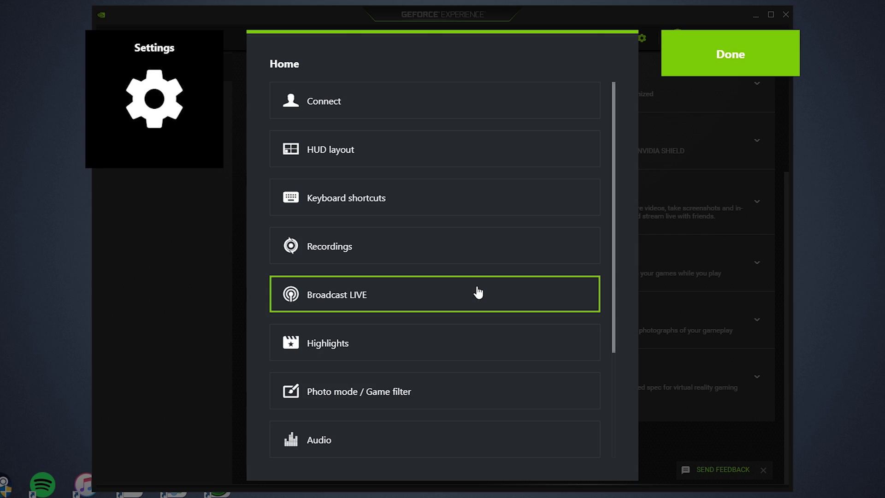
# Examine the HUD layout options for the camera, status indicator and FPS counter.
pyautogui.scroll(-2, 369, 111)
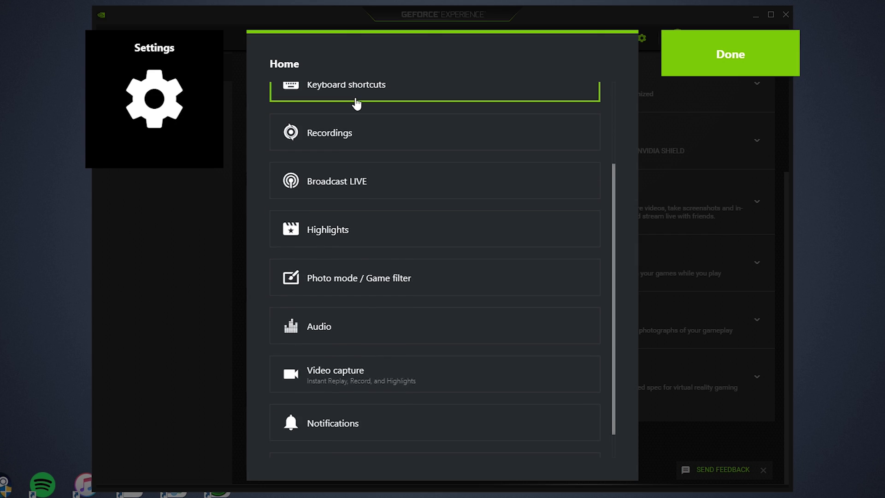
pyautogui.scroll(1, 363, 164)
pyautogui.scroll(1, 360, 121)
pyautogui.click(368, 134)
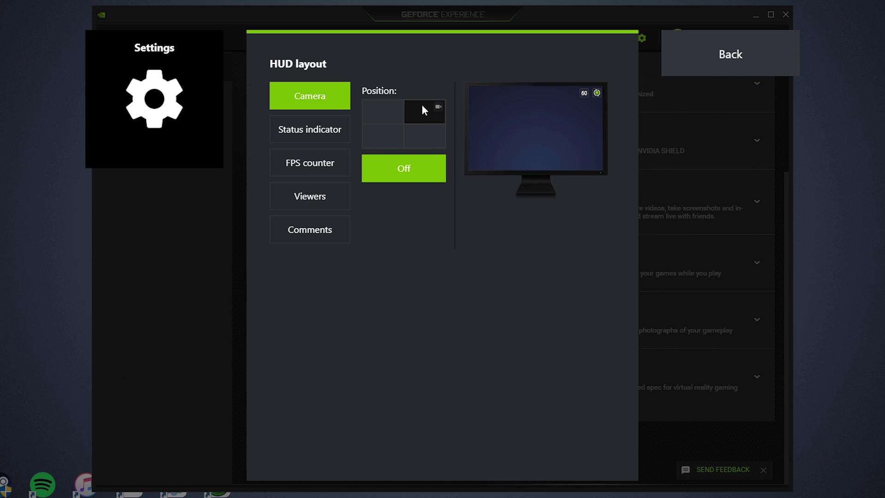
pyautogui.click(330, 137)
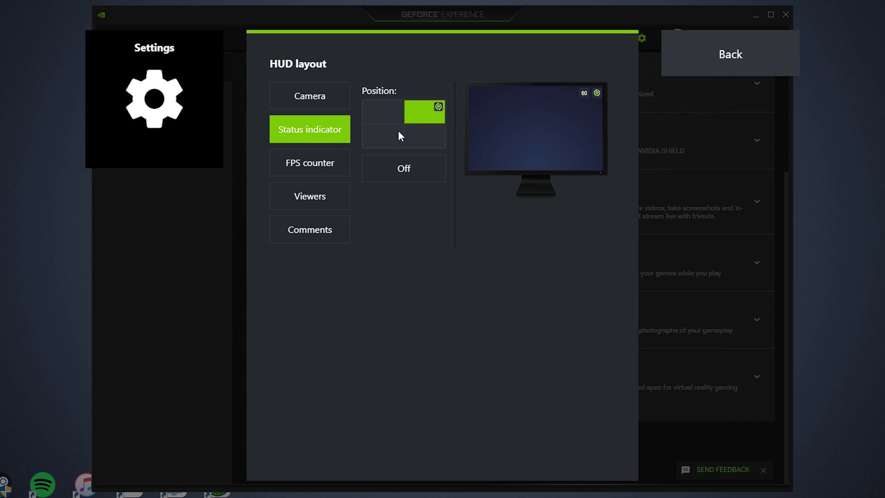
pyautogui.click(332, 167)
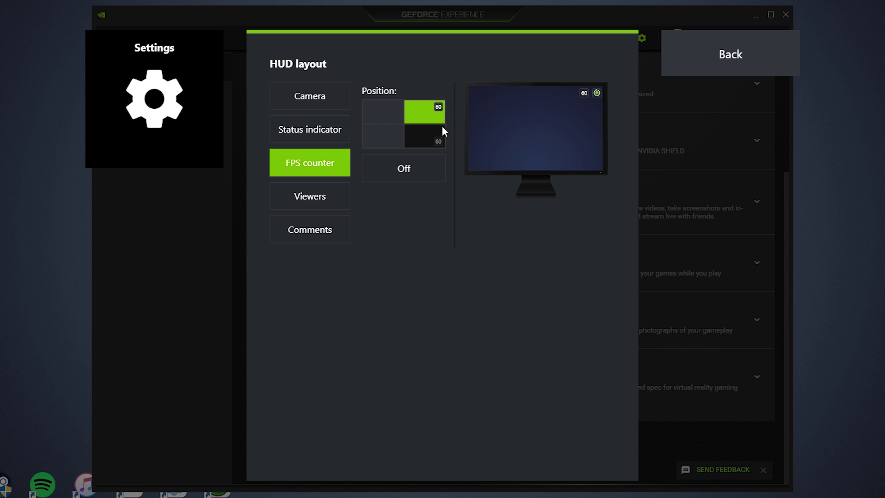
pyautogui.click(675, 72)
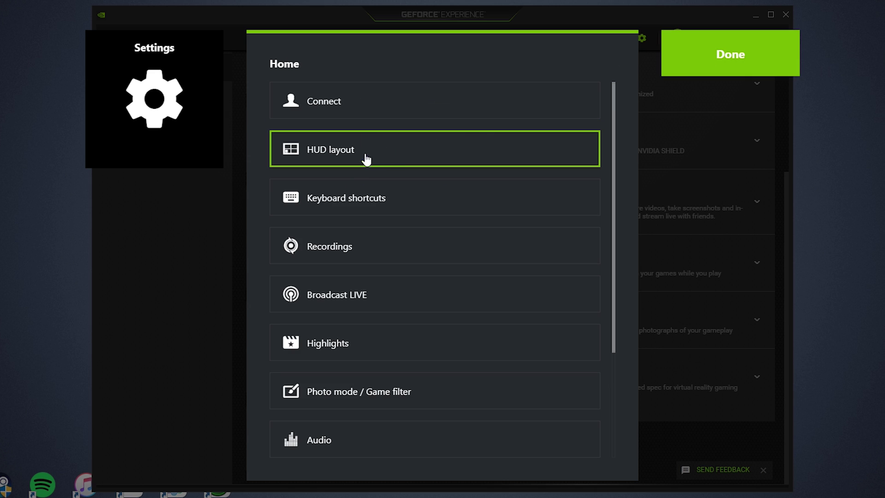
# Check the recording save folders and the audio settings for system sounds and microphone.
pyautogui.click(456, 256)
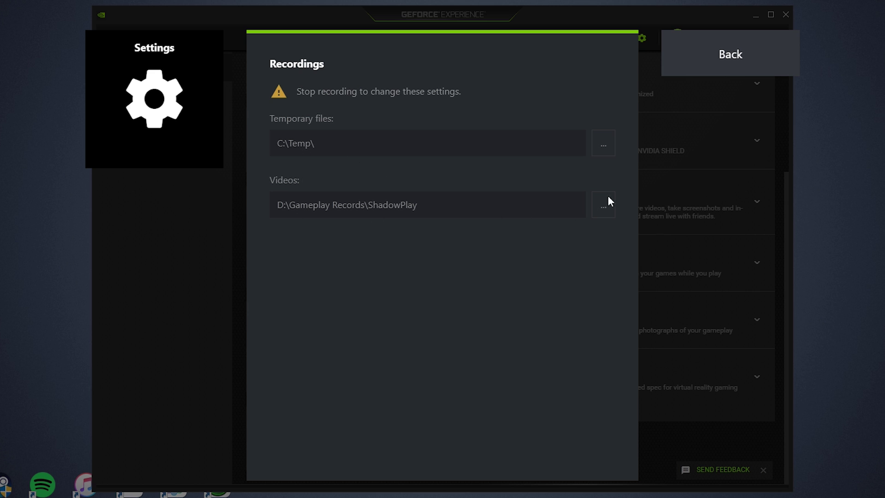
pyautogui.click(696, 69)
pyautogui.scroll(-3, 390, 245)
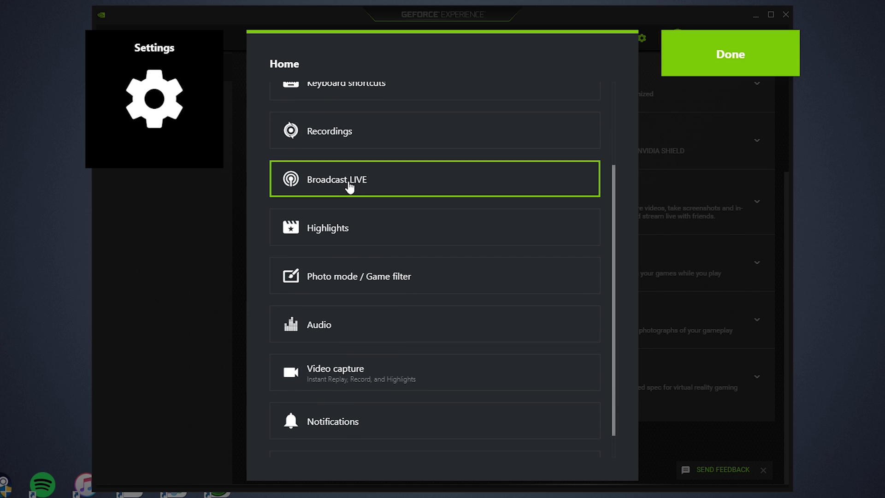
pyautogui.scroll(-1, 341, 217)
pyautogui.click(390, 298)
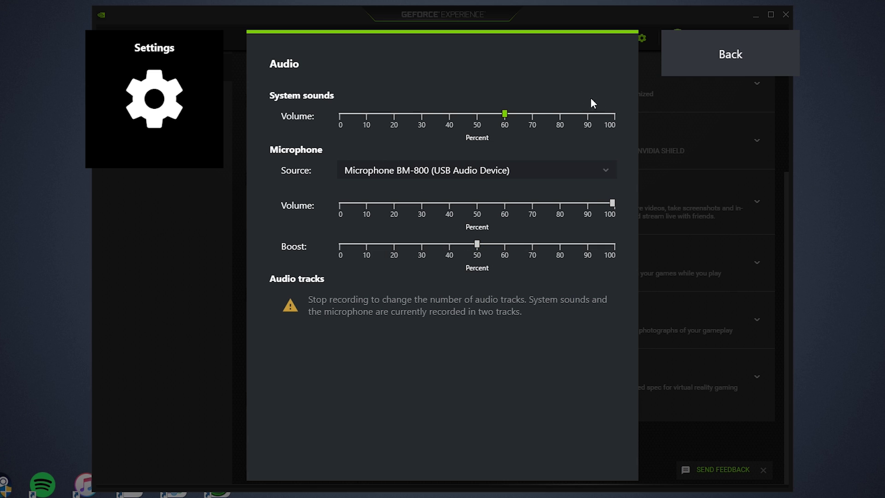
pyautogui.click(694, 71)
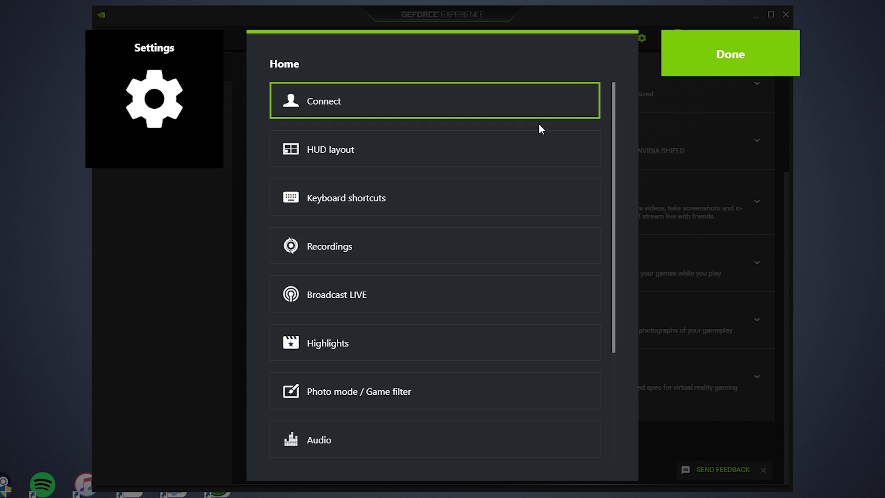
# Review the video capture quality settings and return to the main in-game overlay.
pyautogui.scroll(-3, 436, 236)
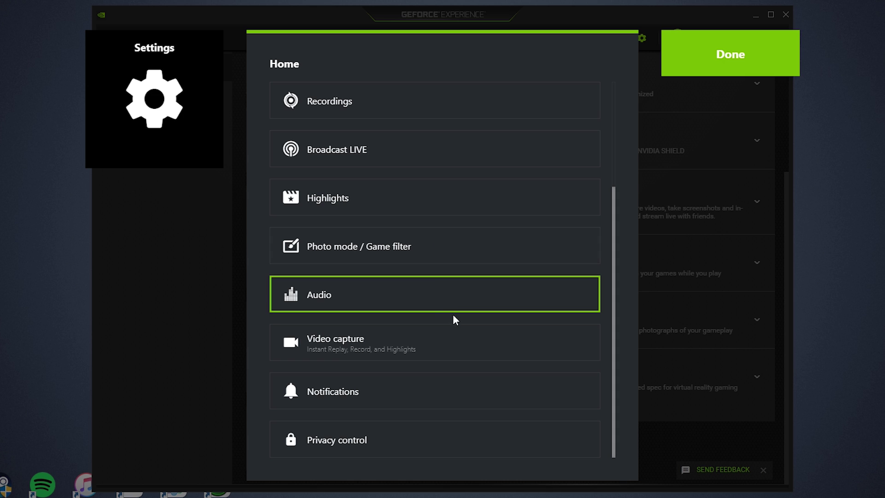
pyautogui.hotkey('alt', 'z')
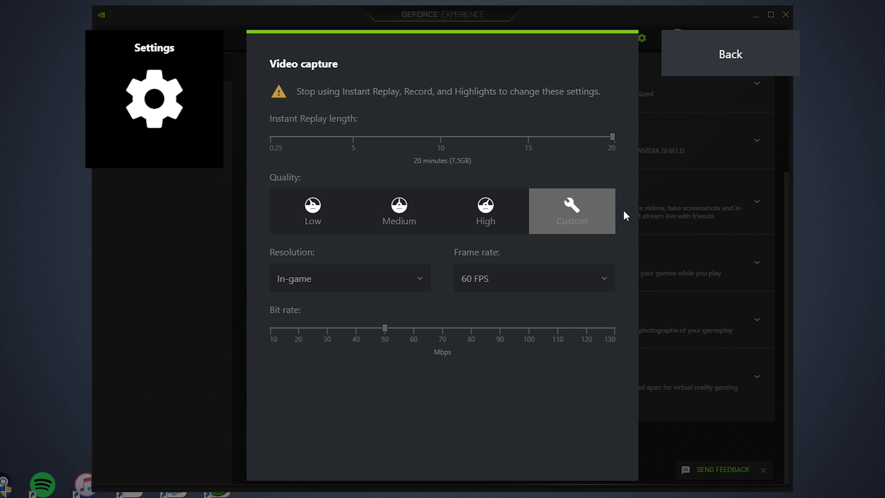
pyautogui.click(779, 72)
pyautogui.scroll(-3, 522, 251)
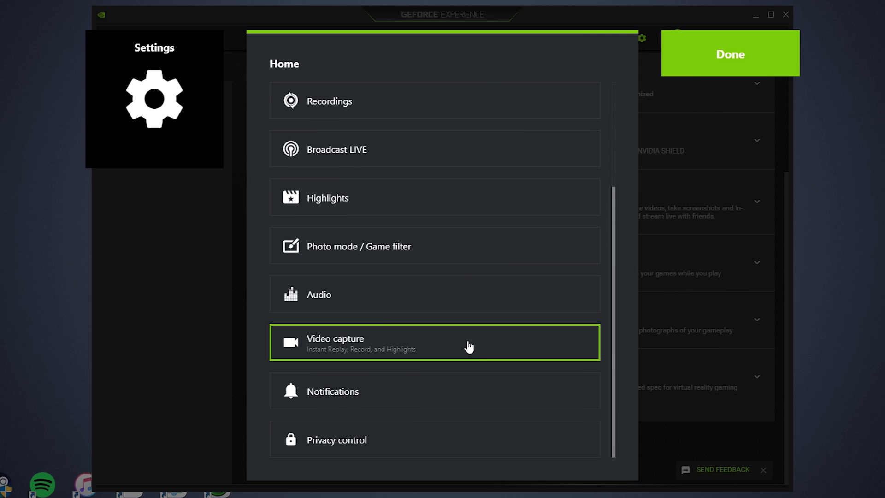
pyautogui.scroll(3, 457, 348)
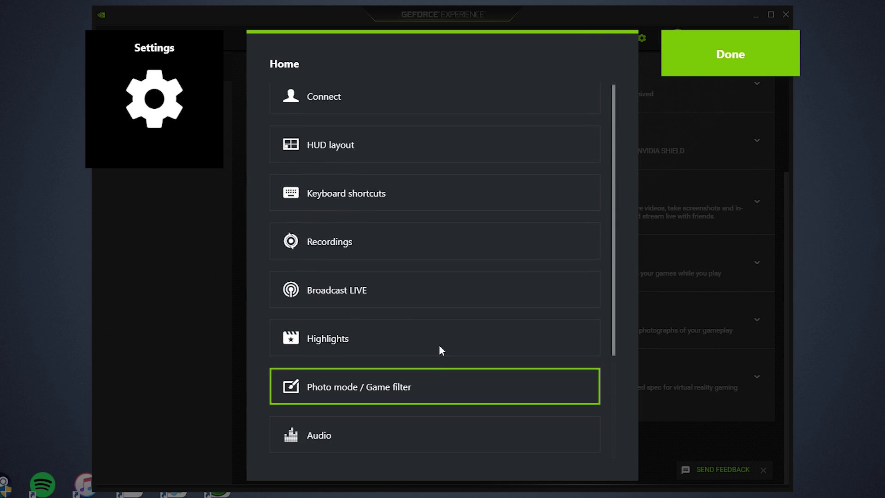
pyautogui.click(728, 57)
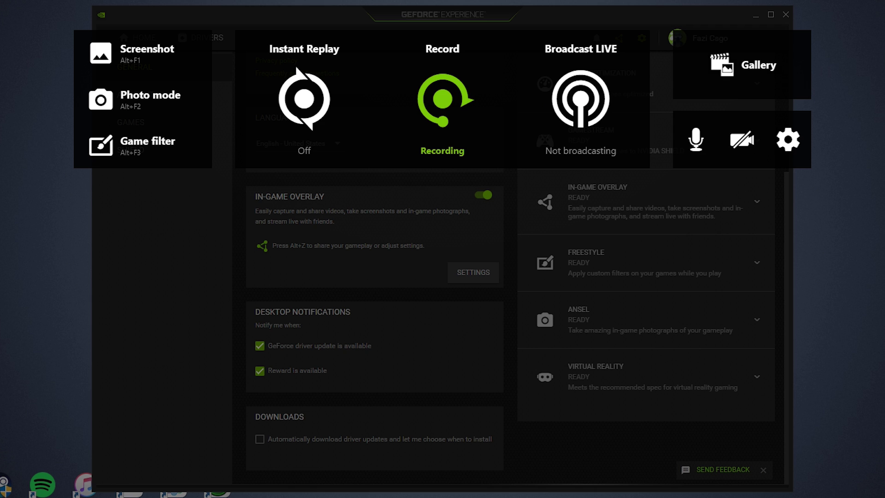
# Close the in-game overlay and the GeForce Experience window to return to the desktop.
pyautogui.press('Escape')
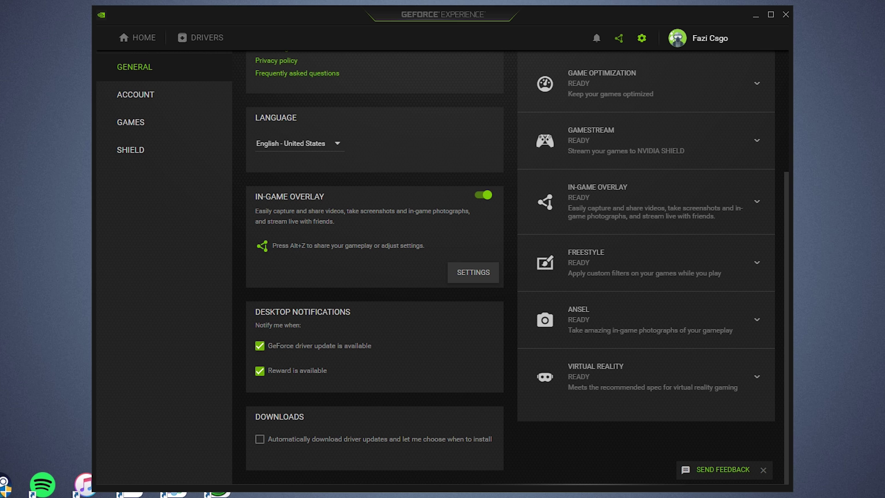
pyautogui.click(786, 16)
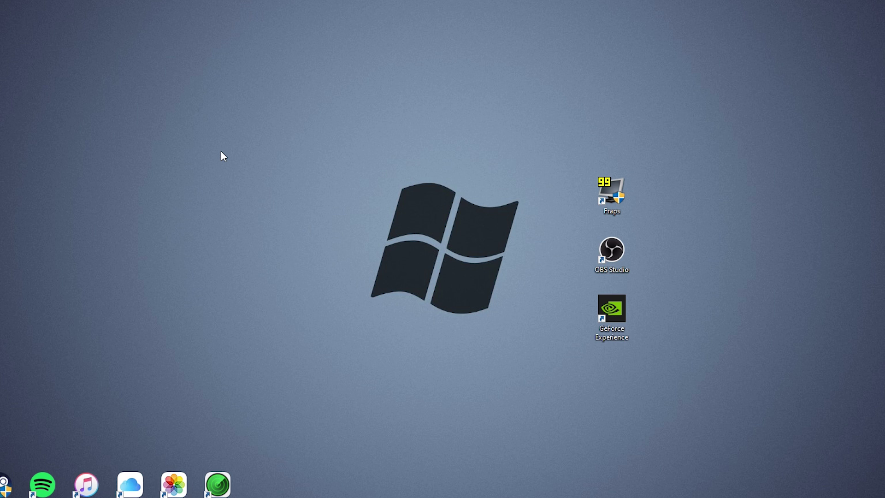
pyautogui.moveTo(541, 96); pyautogui.dragTo(683, 452)
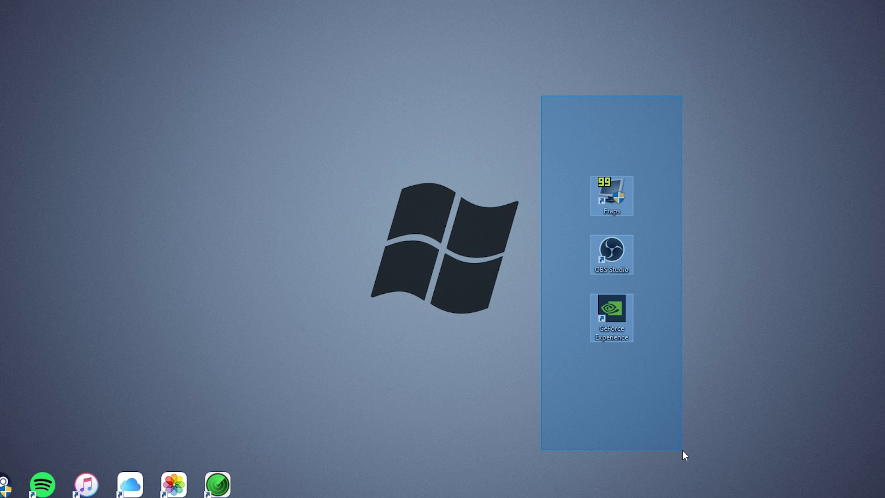
pyautogui.moveTo(682, 450); pyautogui.dragTo(682, 450)
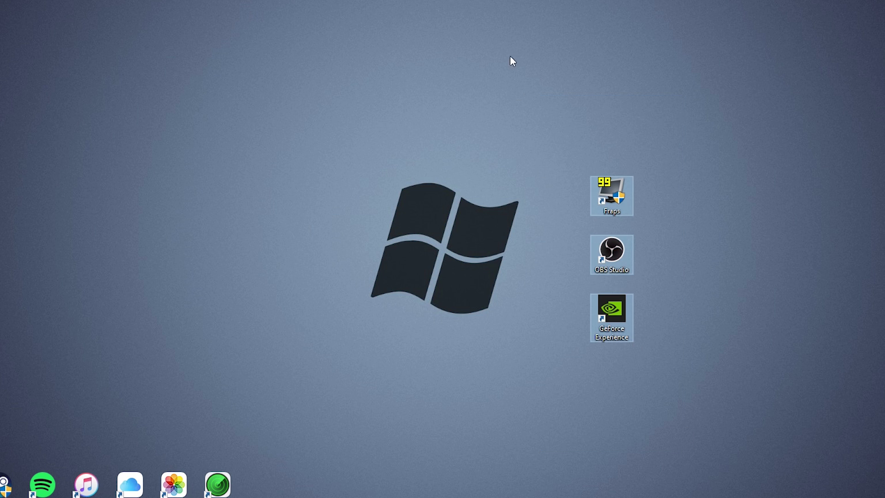
pyautogui.click(516, 64)
pyautogui.moveTo(526, 90); pyautogui.dragTo(714, 375)
pyautogui.click(660, 189)
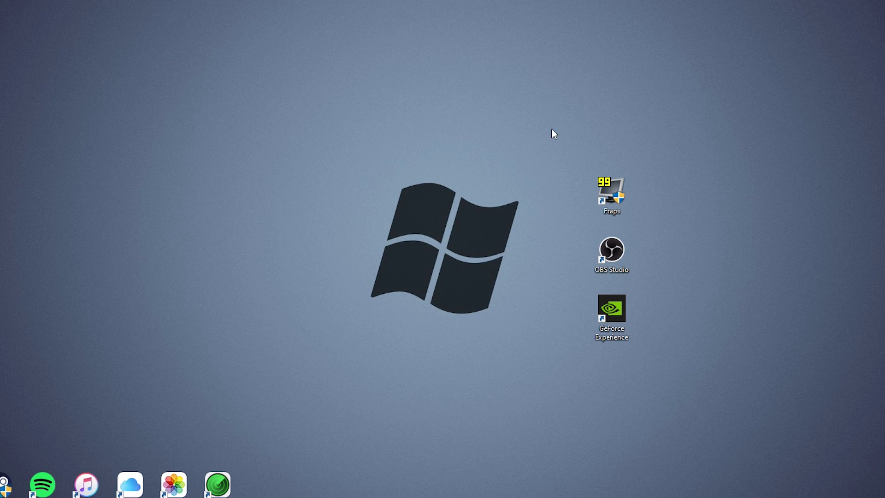
pyautogui.moveTo(552, 129); pyautogui.dragTo(659, 384)
pyautogui.click(661, 159)
pyautogui.moveTo(553, 156); pyautogui.dragTo(653, 362)
pyautogui.click(653, 362)
pyautogui.moveTo(567, 133); pyautogui.dragTo(643, 374)
pyautogui.click(683, 369)
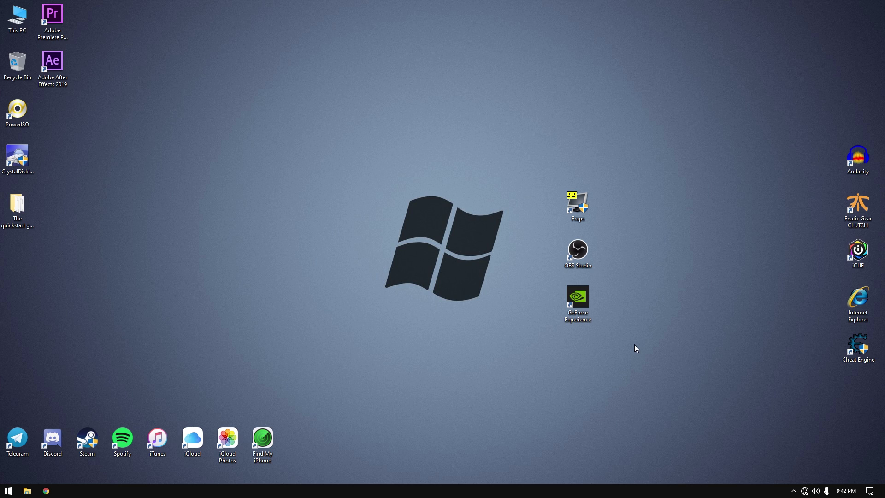
# Launch Discord from the desktop and close its window again.
pyautogui.doubleClick(59, 439)
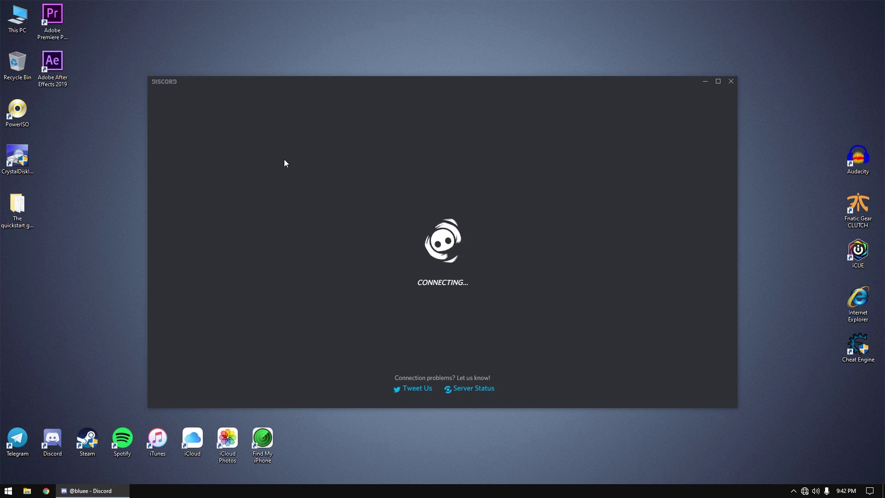
pyautogui.click(731, 82)
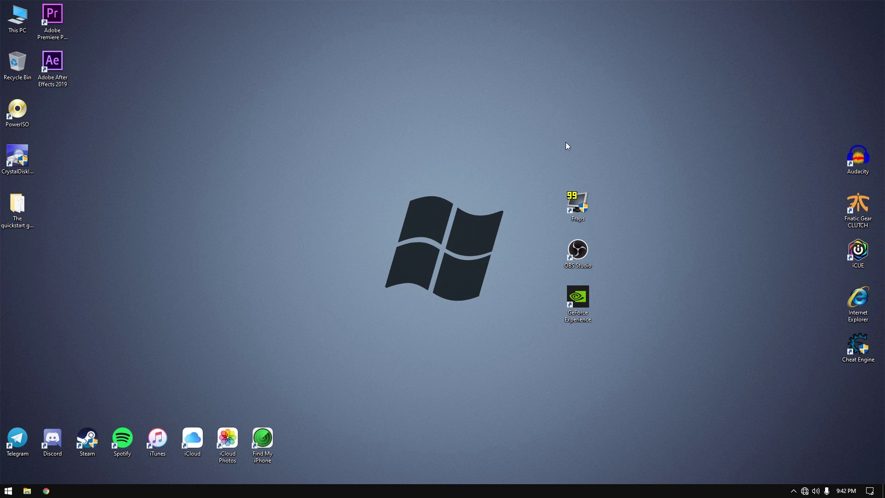
pyautogui.moveTo(515, 163); pyautogui.dragTo(675, 389)
pyautogui.moveTo(714, 292); pyautogui.dragTo(543, 322)
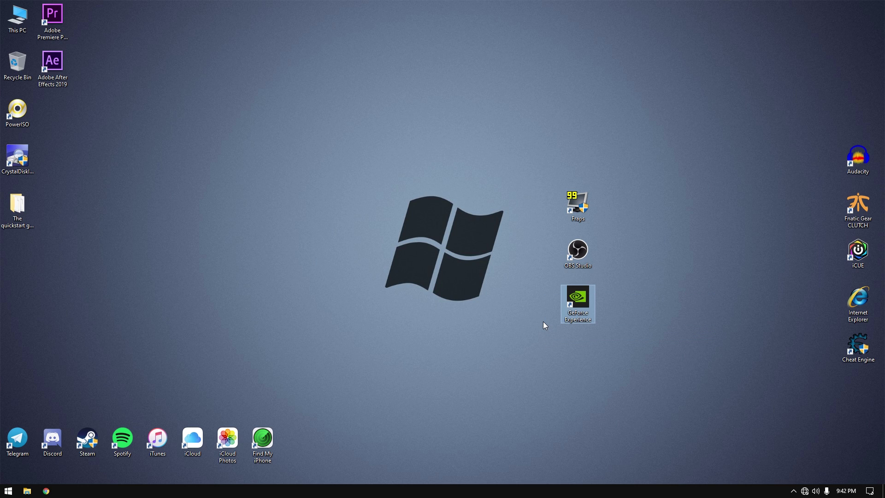
pyautogui.click(544, 321)
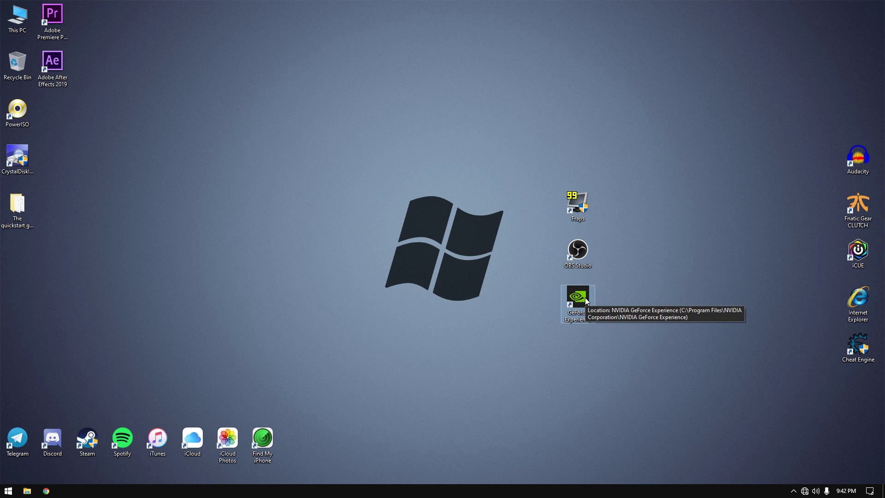
pyautogui.moveTo(547, 168); pyautogui.dragTo(629, 224)
pyautogui.moveTo(521, 160); pyautogui.dragTo(635, 223)
pyautogui.moveTo(534, 226); pyautogui.dragTo(635, 284)
pyautogui.click(633, 289)
# Rearrange the GeForce Experience, Fraps and OBS Studio desktop shortcuts into a horizontal row above the wallpaper logo, in that order.
pyautogui.moveTo(574, 296); pyautogui.dragTo(621, 209)
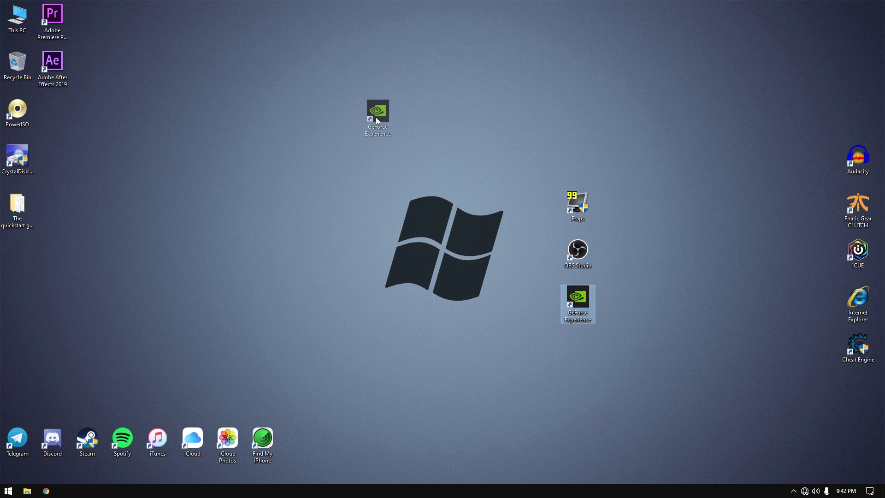
pyautogui.moveTo(376, 119); pyautogui.dragTo(376, 119)
pyautogui.moveTo(572, 258); pyautogui.dragTo(619, 252)
pyautogui.moveTo(573, 207); pyautogui.dragTo(549, 178)
pyautogui.moveTo(424, 118); pyautogui.dragTo(431, 118)
pyautogui.moveTo(605, 249); pyautogui.dragTo(493, 109)
pyautogui.click(510, 162)
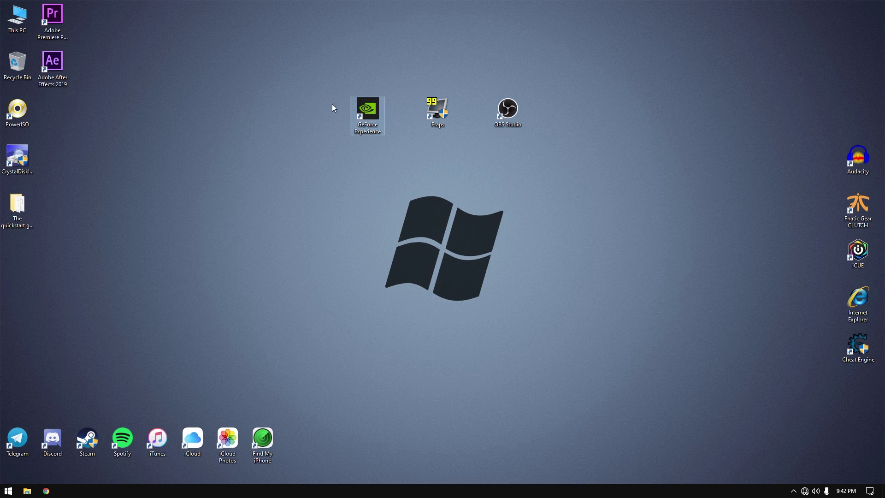
pyautogui.moveTo(300, 77); pyautogui.dragTo(608, 176)
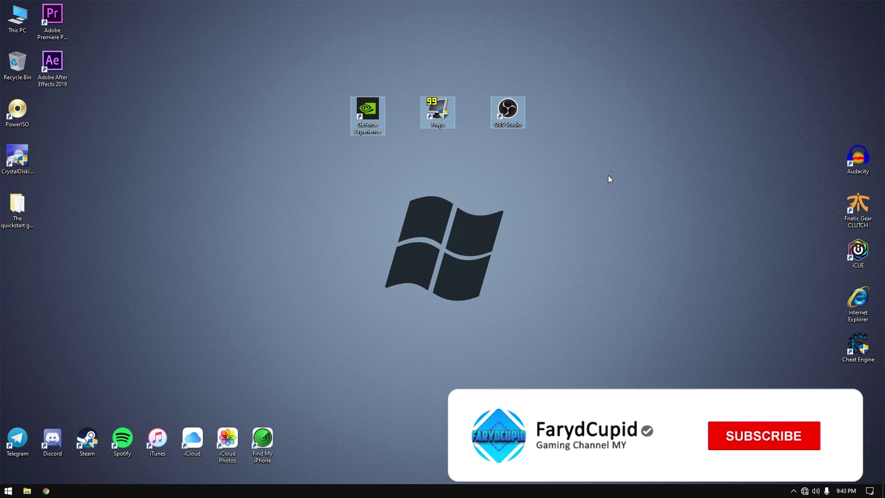
pyautogui.click(609, 176)
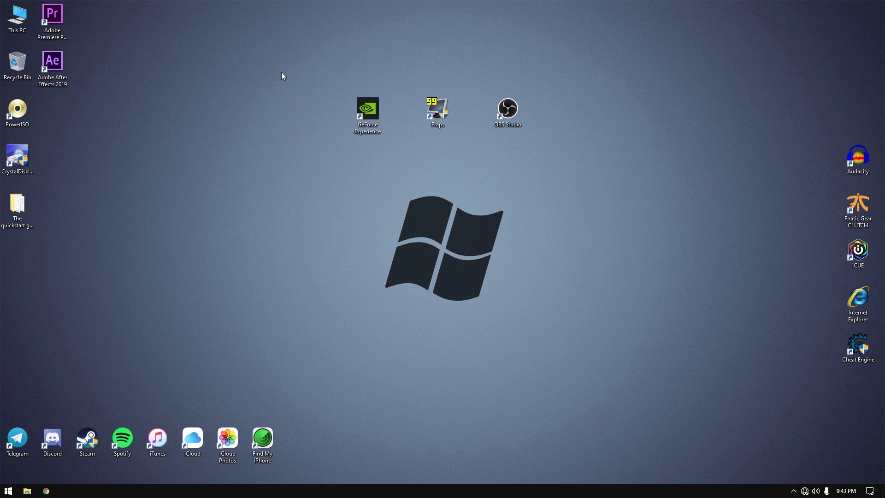
pyautogui.moveTo(284, 73); pyautogui.dragTo(619, 151)
pyautogui.click(618, 150)
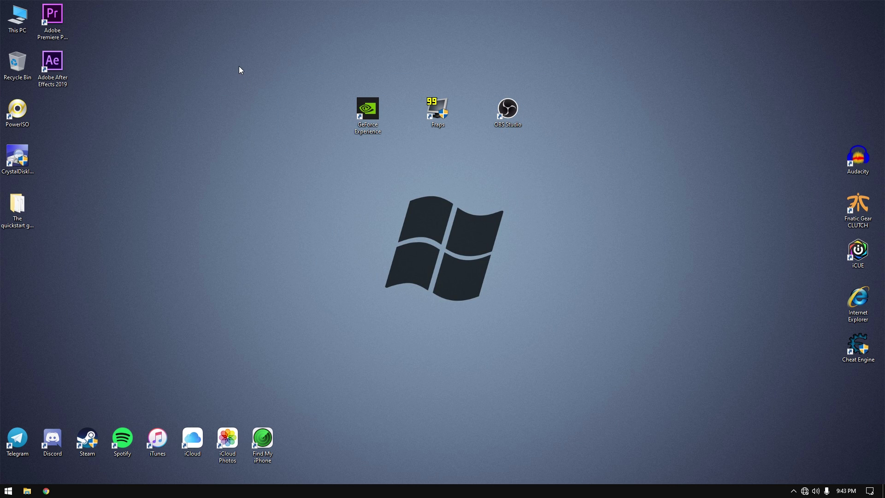